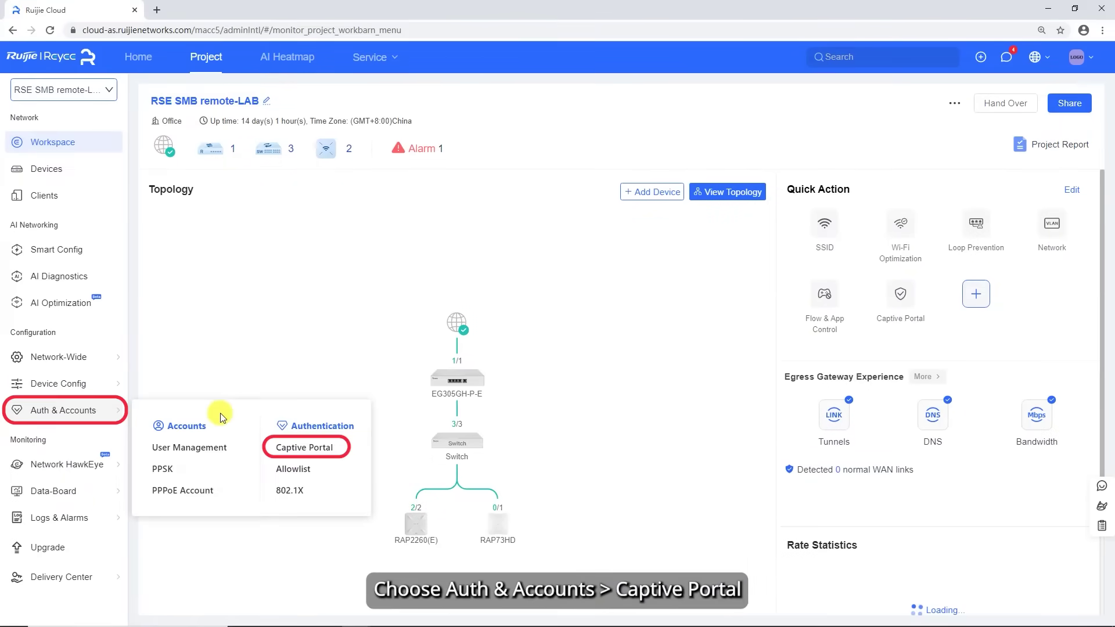
Step: Add a captive portal policy named portal_demo, keeping Cloud Auth as the policy mode
{"action": "left_click", "coordinate": [305, 447]}
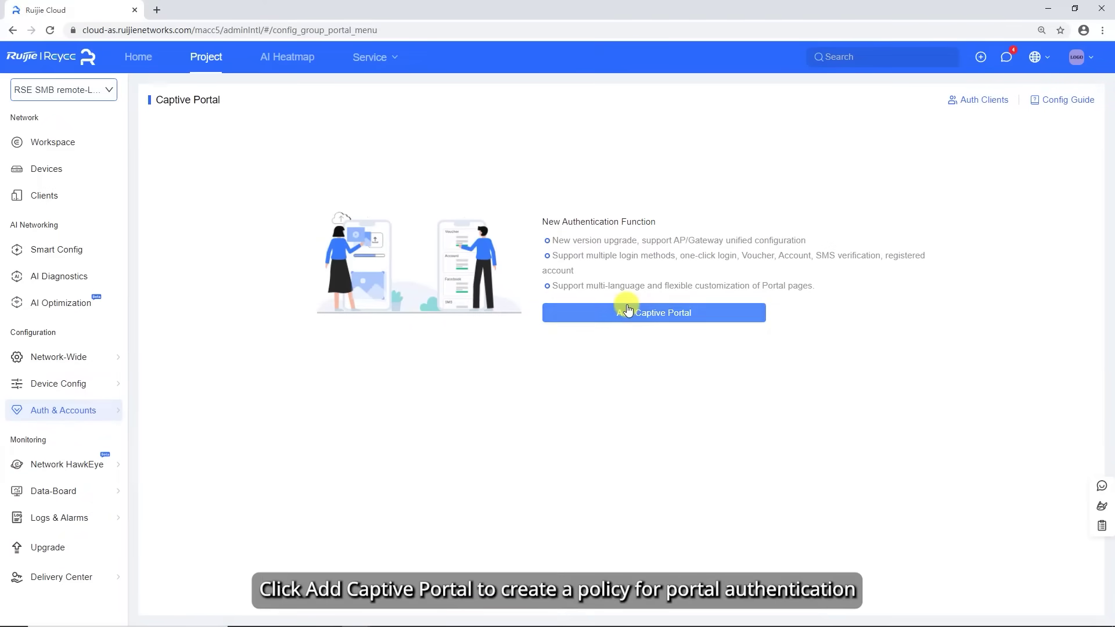
{"action": "left_click", "coordinate": [653, 313]}
{"action": "left_click", "coordinate": [368, 158]}
{"action": "type", "text": "p"}
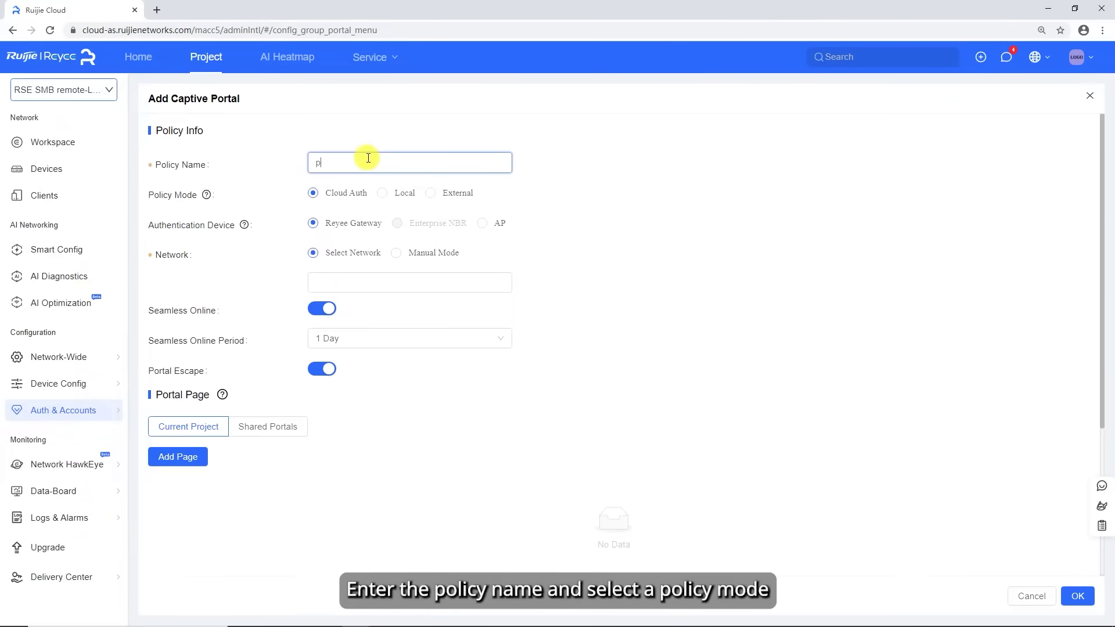
{"action": "type", "text": "ortal_demo"}
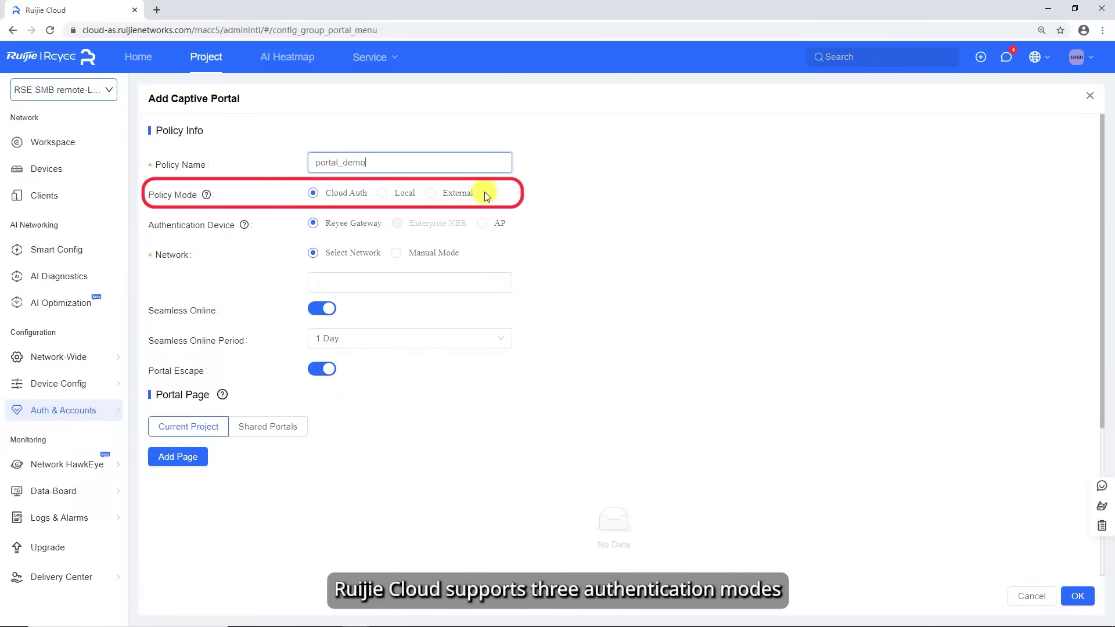
{"action": "left_click", "coordinate": [345, 206]}
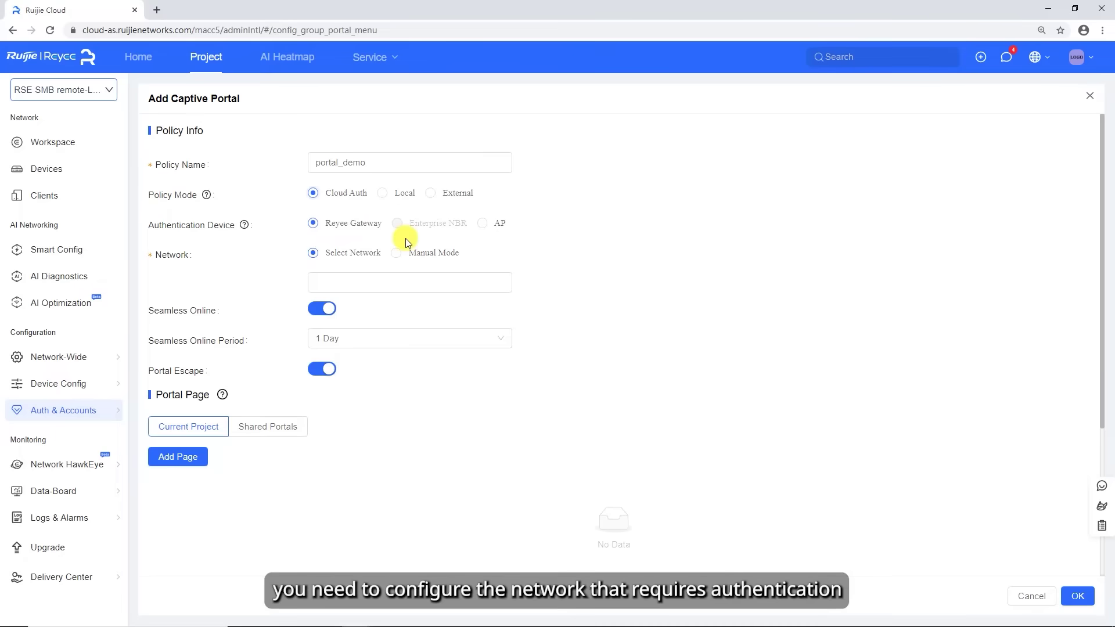
Step: Select VLAN 233 as the network requiring authentication
{"action": "left_click", "coordinate": [397, 253]}
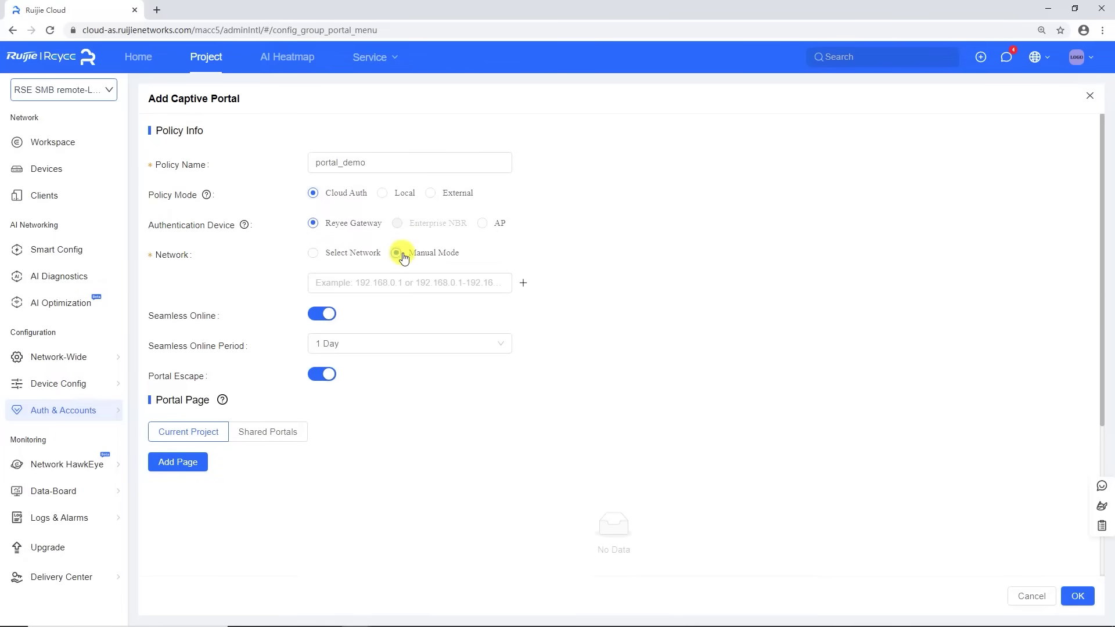
{"action": "left_click", "coordinate": [335, 259]}
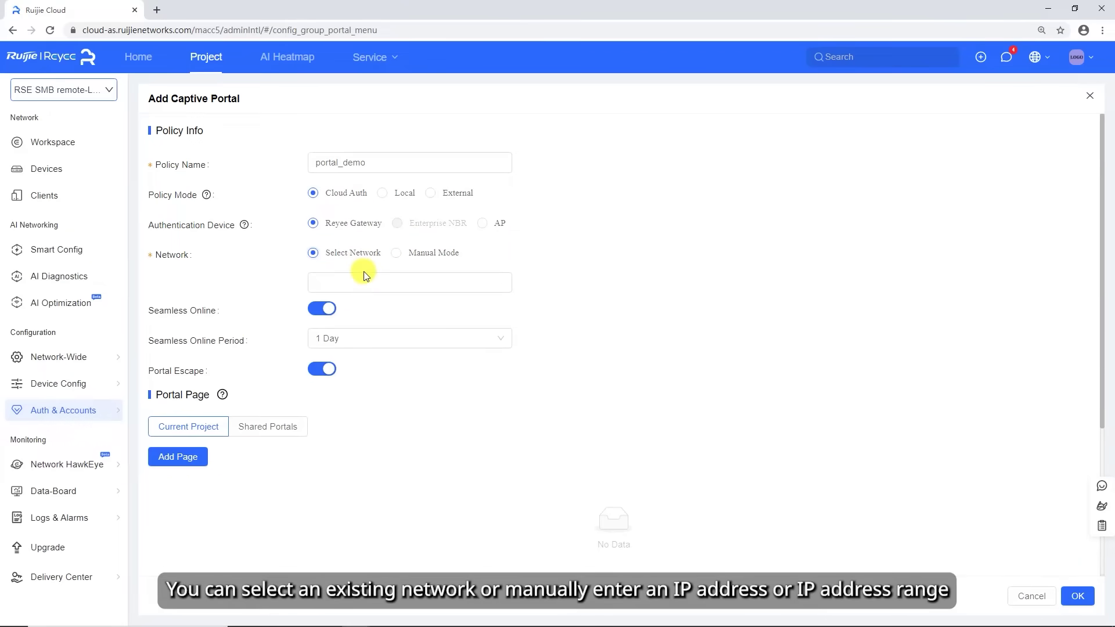
{"action": "left_click", "coordinate": [361, 280]}
{"action": "left_click", "coordinate": [364, 383]}
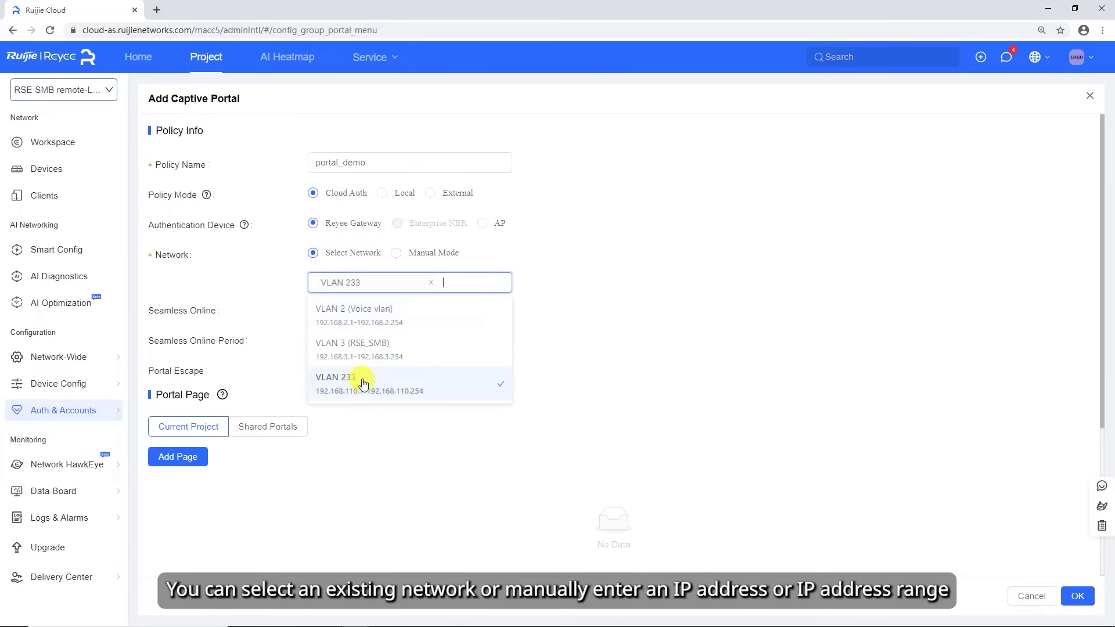
{"action": "left_click", "coordinate": [209, 282]}
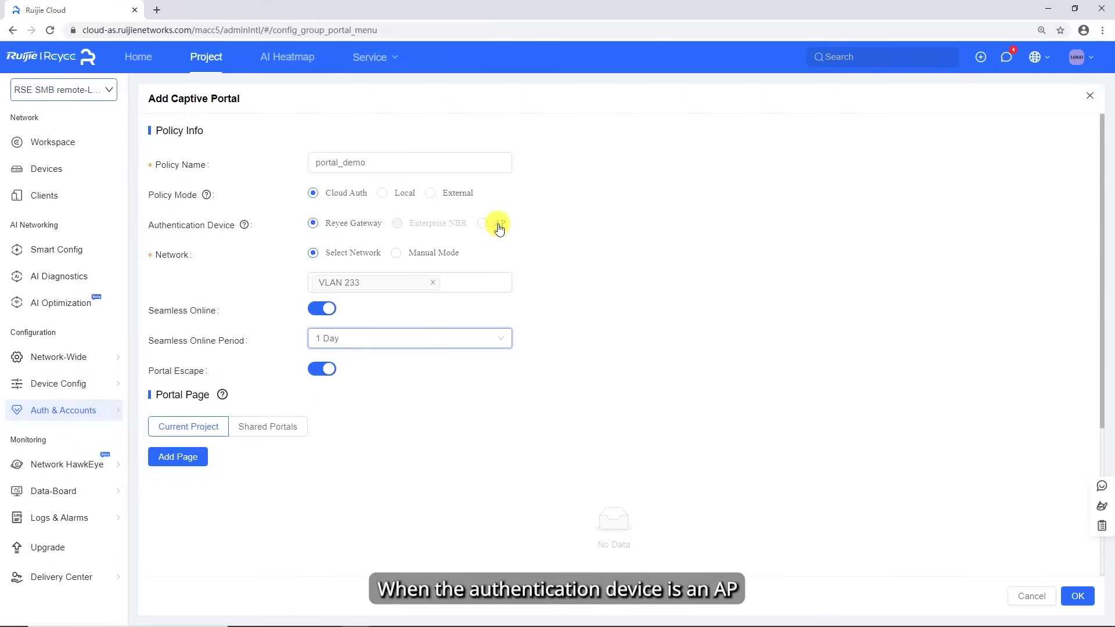
Step: Authenticate on the AP for SSID RSE-SMB training with a 1 Day seamless online period
{"action": "left_click", "coordinate": [498, 226]}
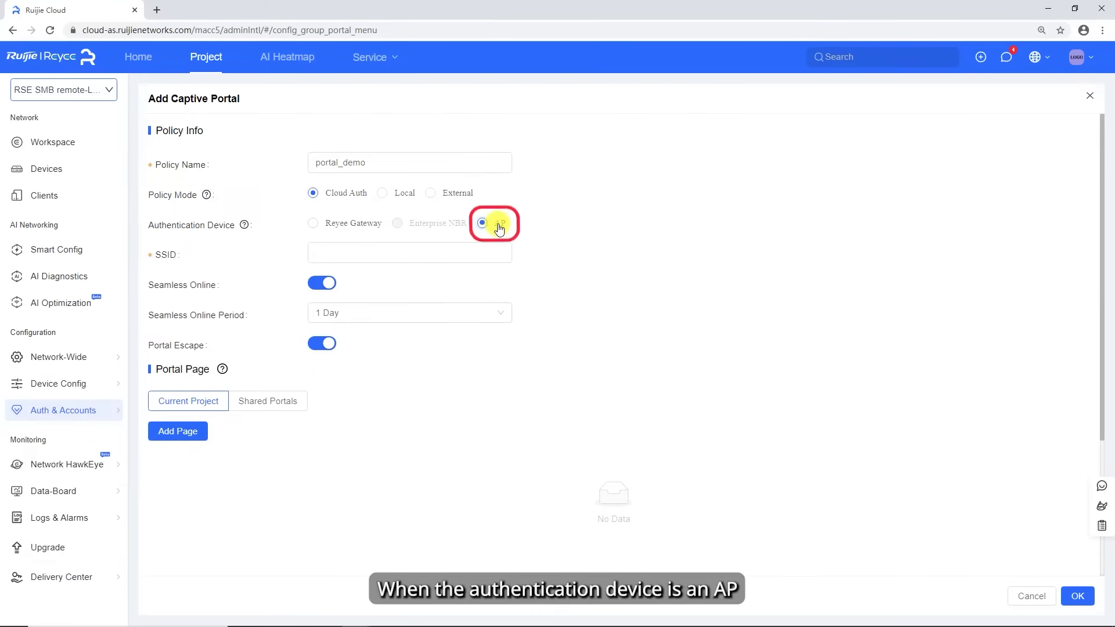
{"action": "left_click", "coordinate": [393, 256]}
{"action": "left_click", "coordinate": [369, 279]}
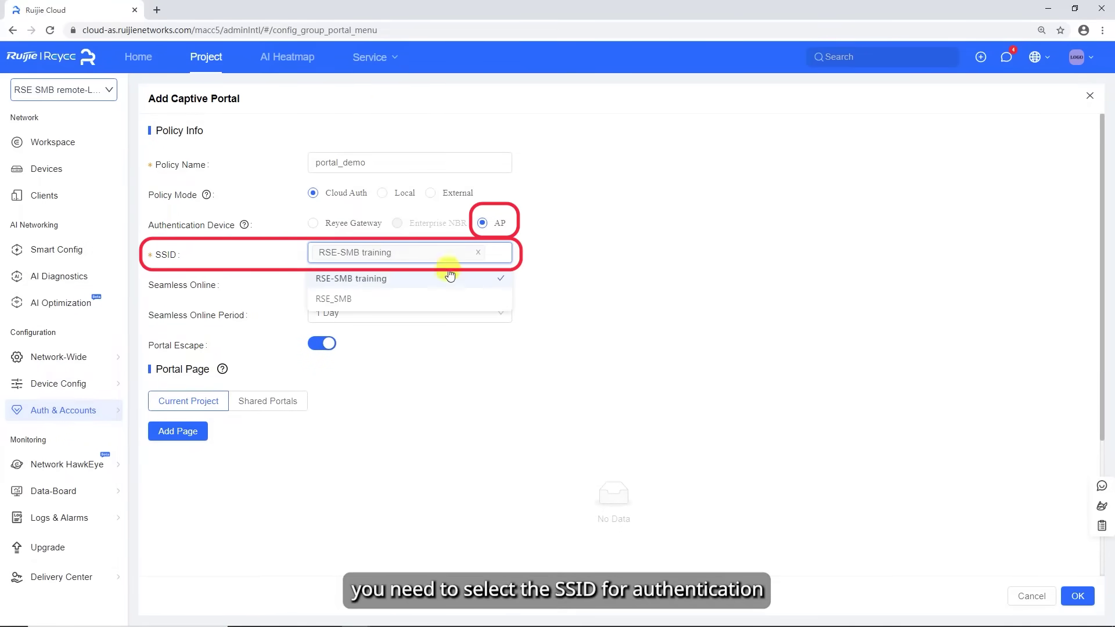
{"action": "left_click", "coordinate": [545, 256]}
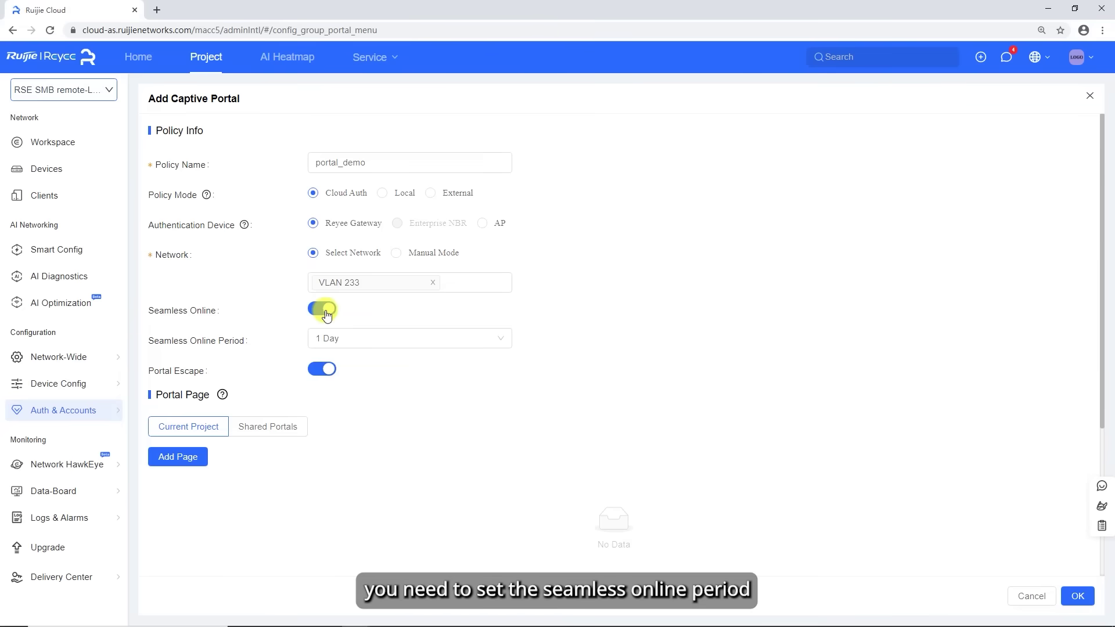
{"action": "left_click", "coordinate": [340, 339]}
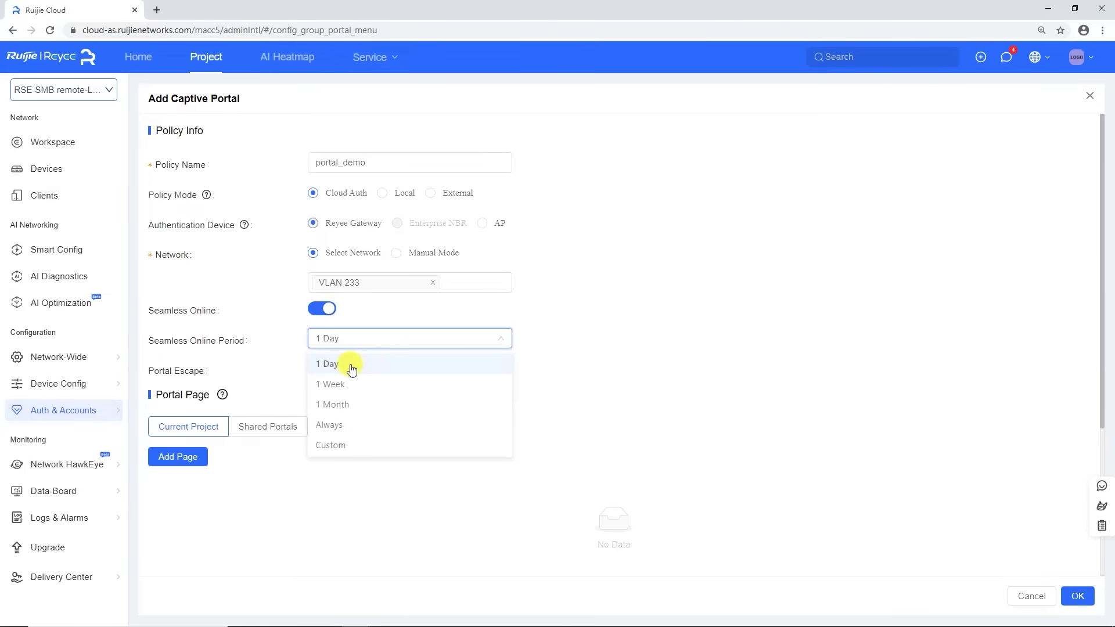
{"action": "left_click", "coordinate": [351, 367]}
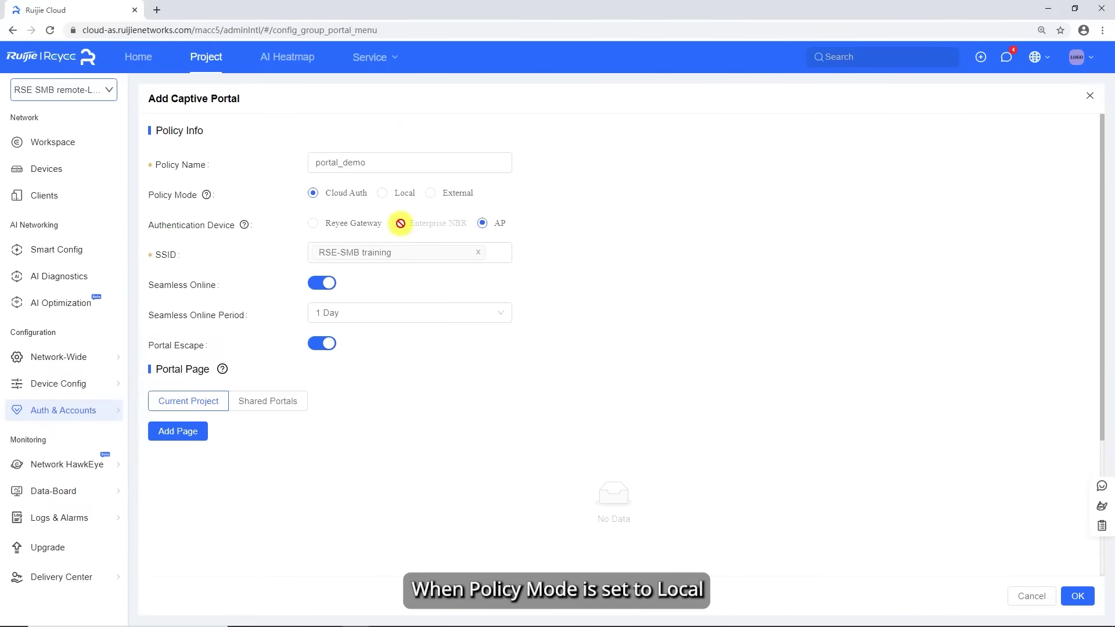
Step: Reselect VLAN 233 as the network under Local mode, then switch the policy to External mode
{"action": "left_click", "coordinate": [393, 196]}
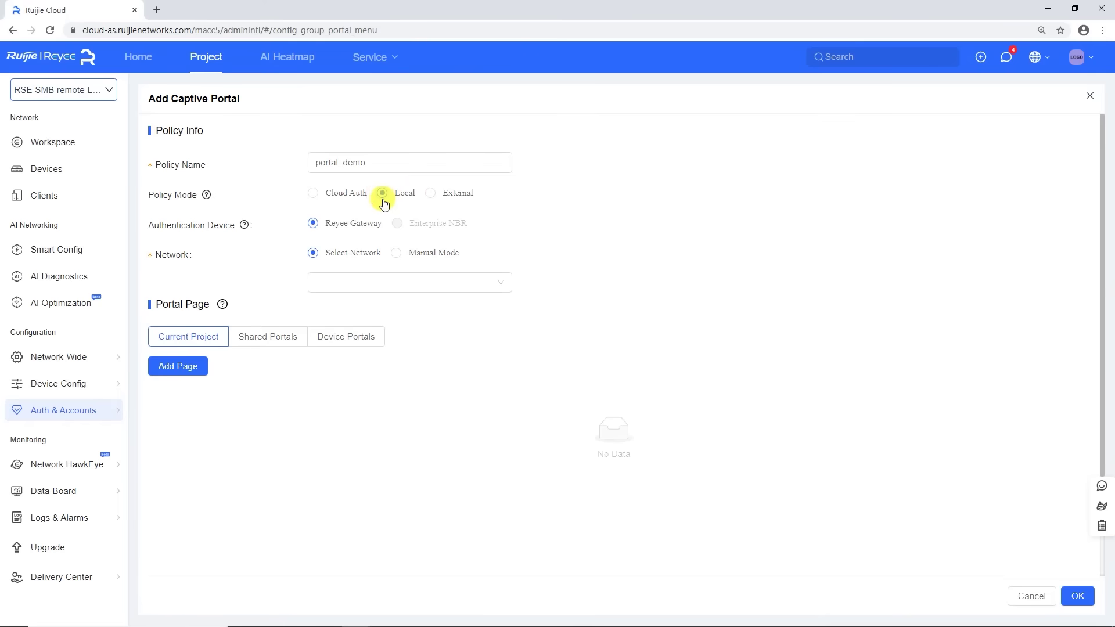
{"action": "left_click", "coordinate": [404, 255]}
{"action": "left_click", "coordinate": [357, 252]}
{"action": "left_click", "coordinate": [346, 285]}
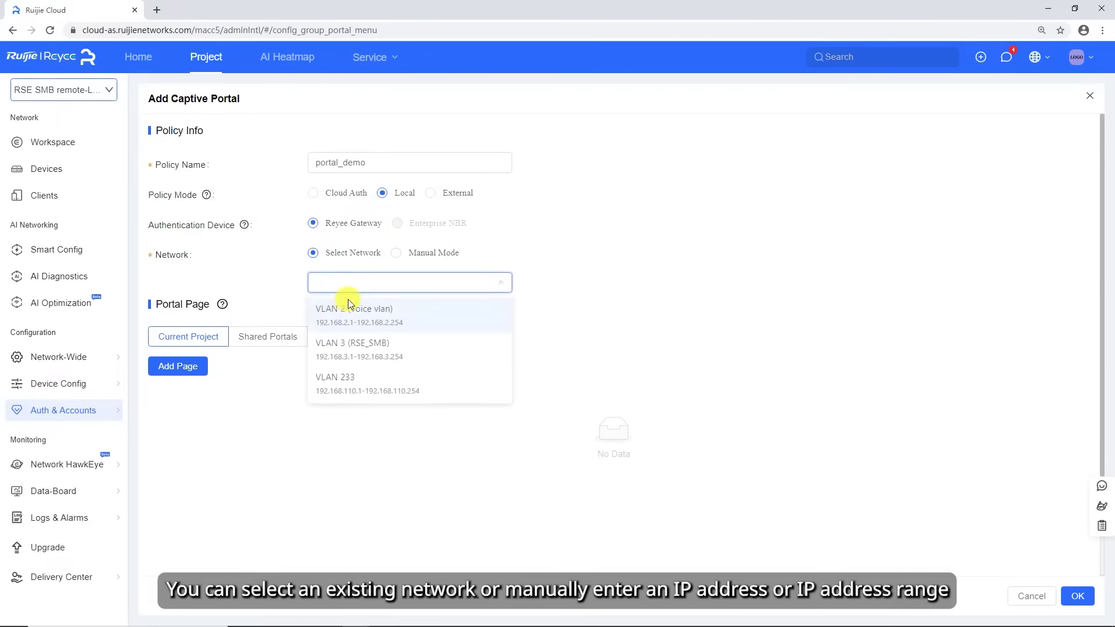
{"action": "left_click", "coordinate": [330, 380]}
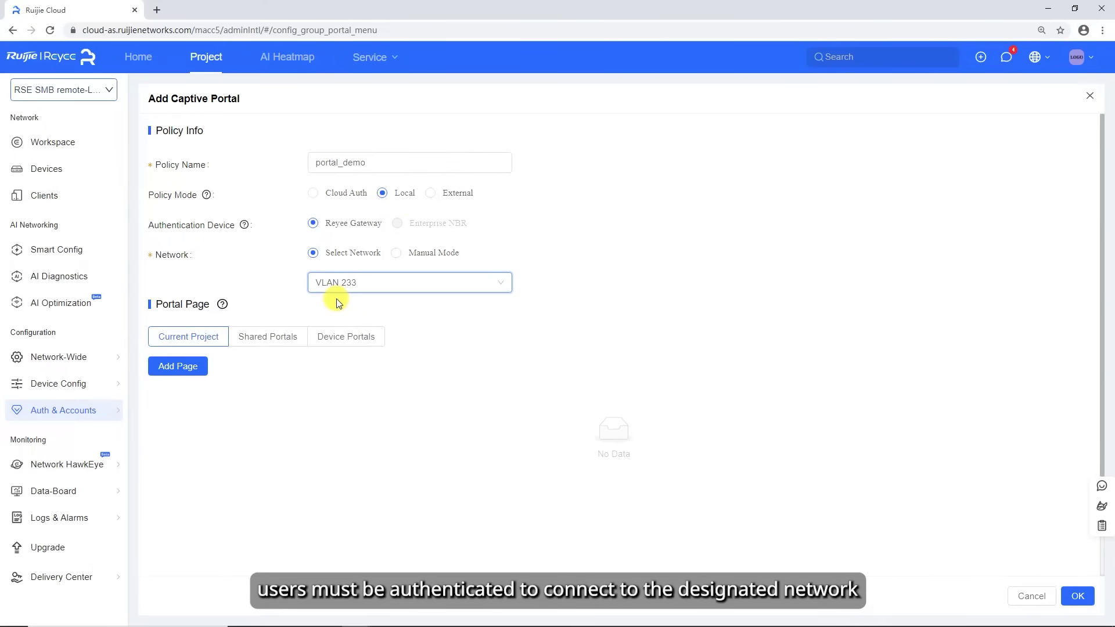
{"action": "left_click", "coordinate": [432, 195]}
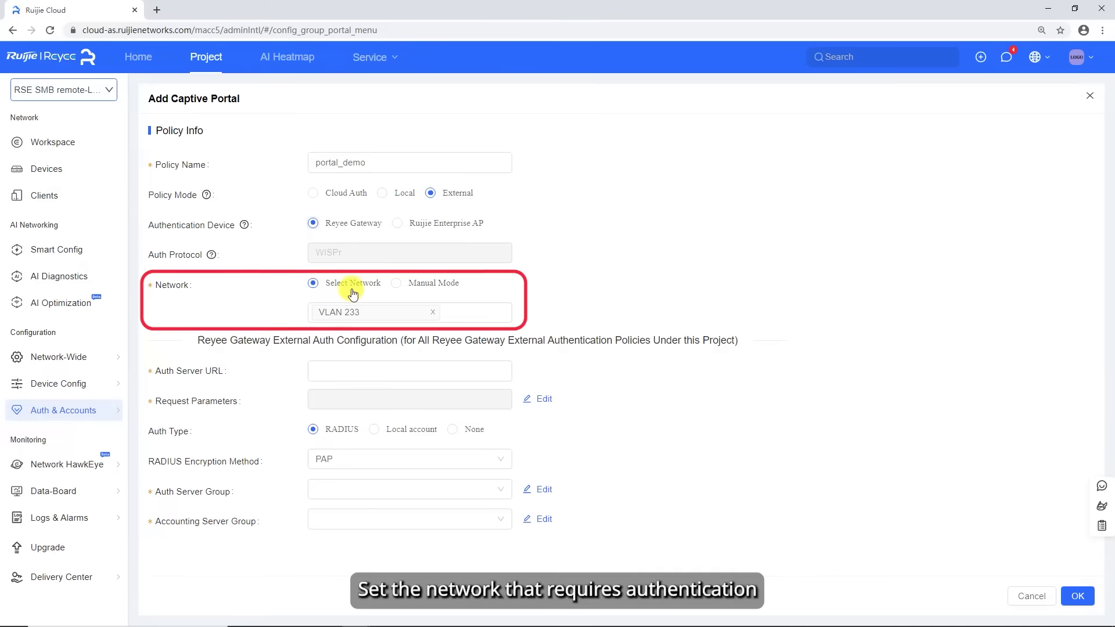
Step: Reselect VLAN 233 as the authenticated network from the existing networks list
{"action": "left_click", "coordinate": [407, 283]}
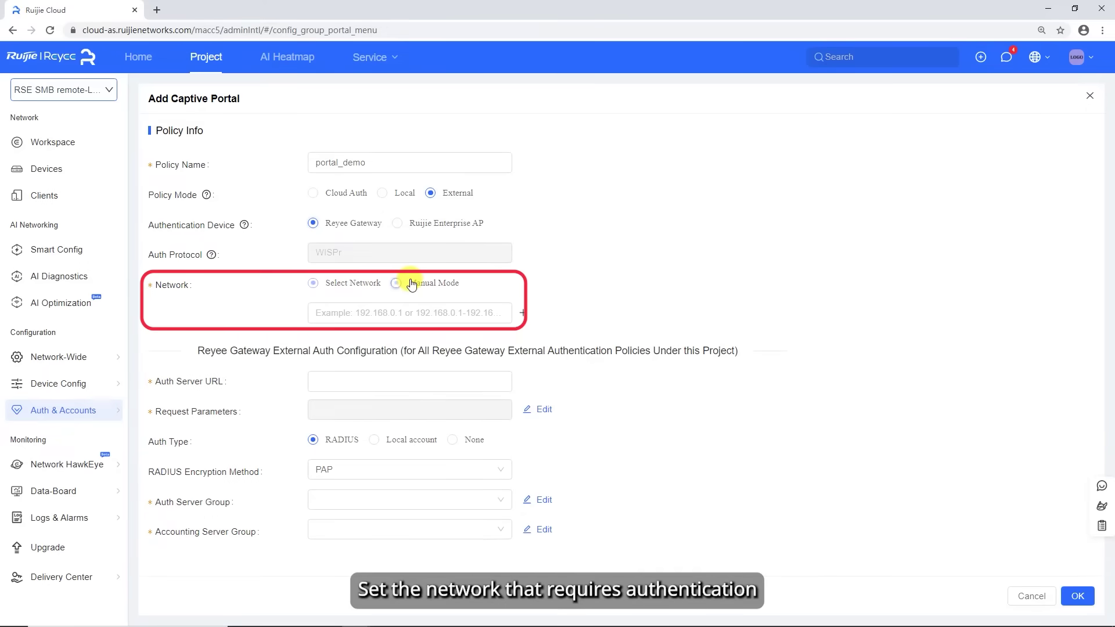
{"action": "left_click", "coordinate": [363, 285]}
{"action": "left_click", "coordinate": [392, 315]}
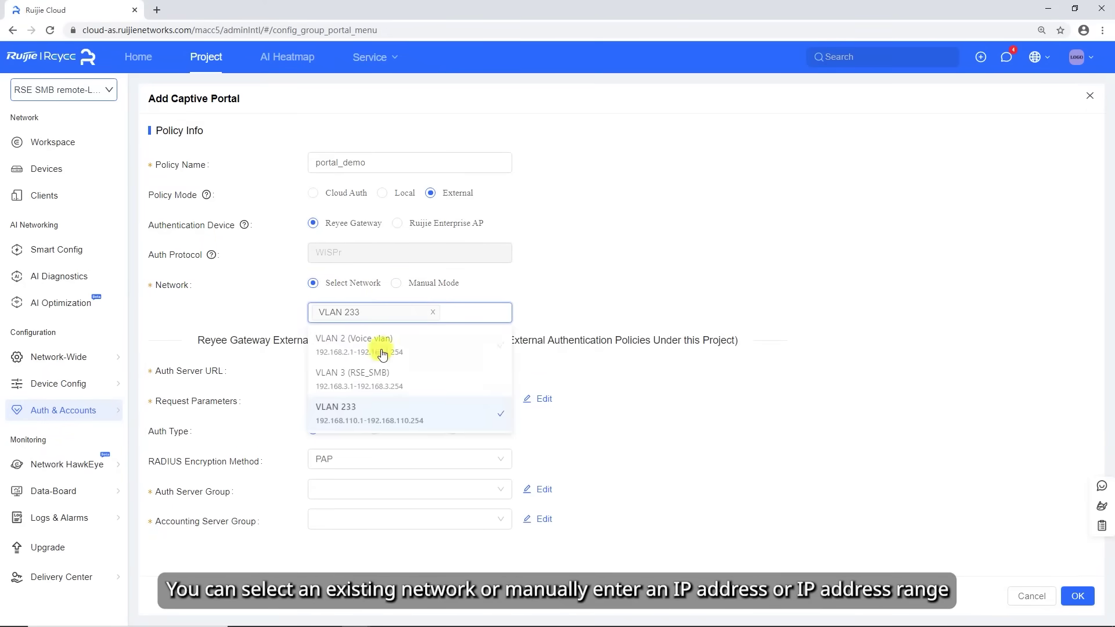
{"action": "left_click", "coordinate": [363, 411]}
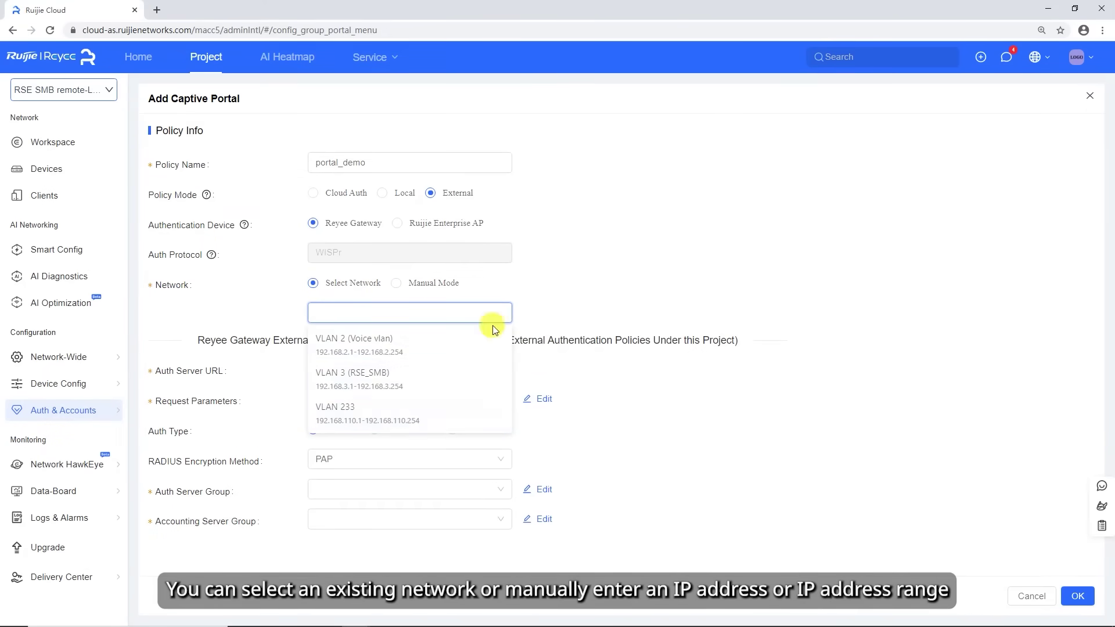
{"action": "left_click", "coordinate": [380, 409]}
{"action": "left_click", "coordinate": [538, 307]}
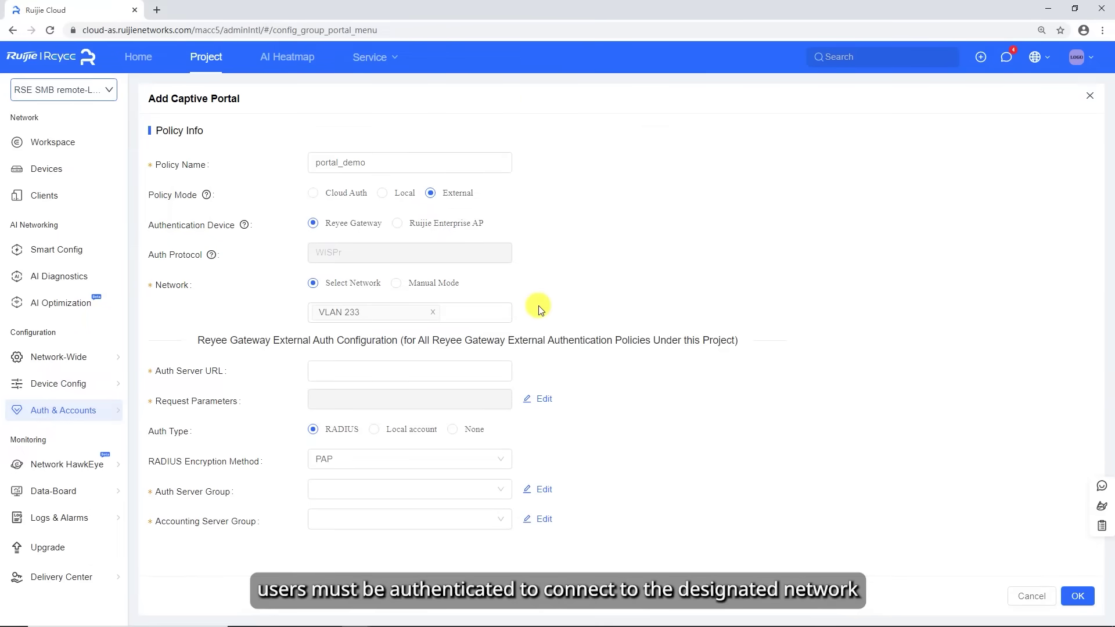
{"action": "left_click", "coordinate": [380, 365]}
{"action": "type", "text": "https://www.example.cn"}
{"action": "left_click", "coordinate": [541, 400]}
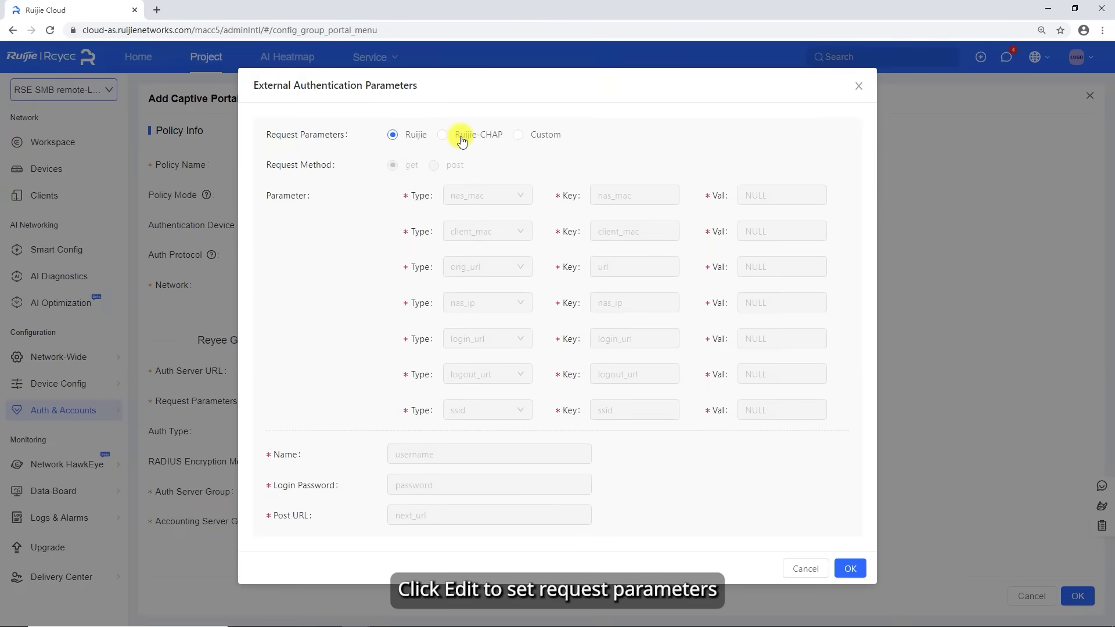
Step: Apply the Ruijie-CHAP request parameter template and preview the Auth Type options, leaving RADIUS
{"action": "left_click", "coordinate": [462, 141]}
{"action": "scroll", "coordinate": [597, 368], "scroll_direction": "down", "scroll_amount": 1}
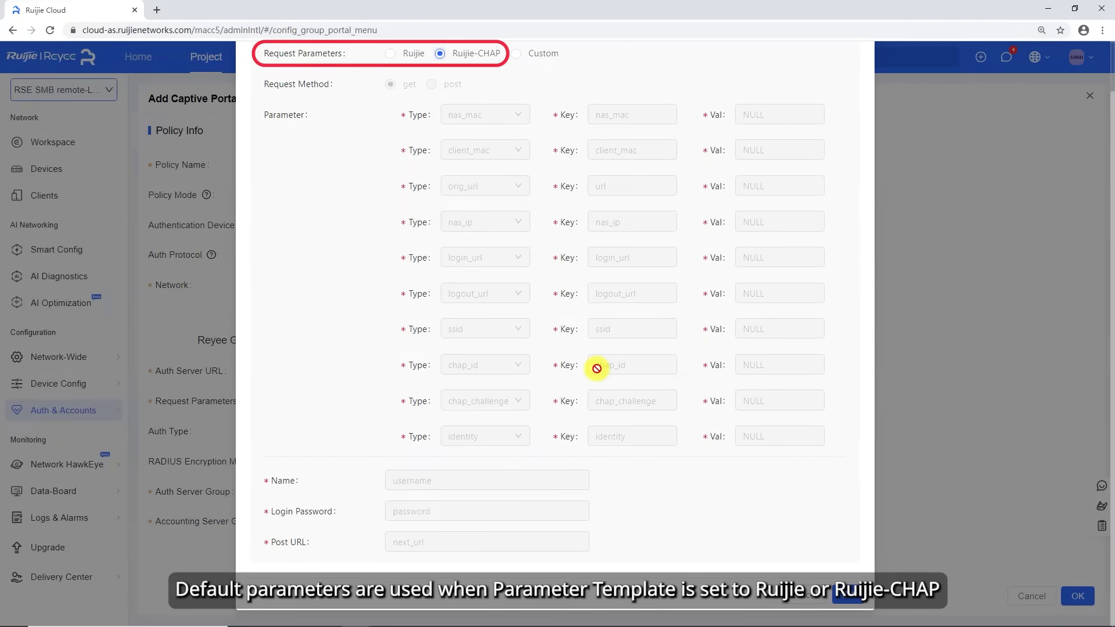
{"action": "left_click", "coordinate": [849, 596]}
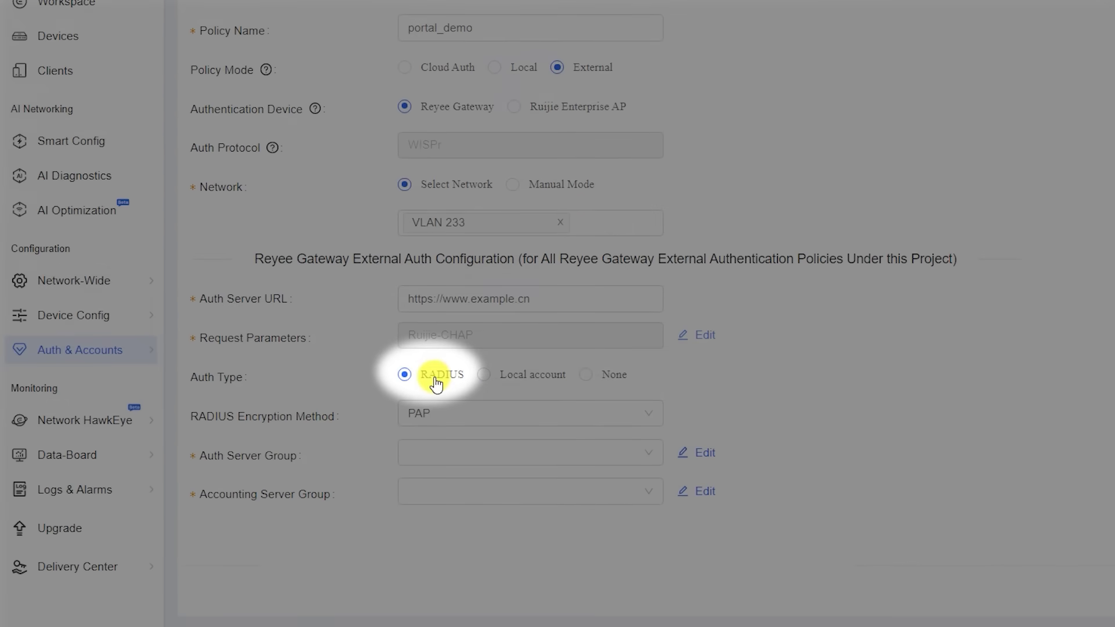
{"action": "left_click", "coordinate": [493, 376]}
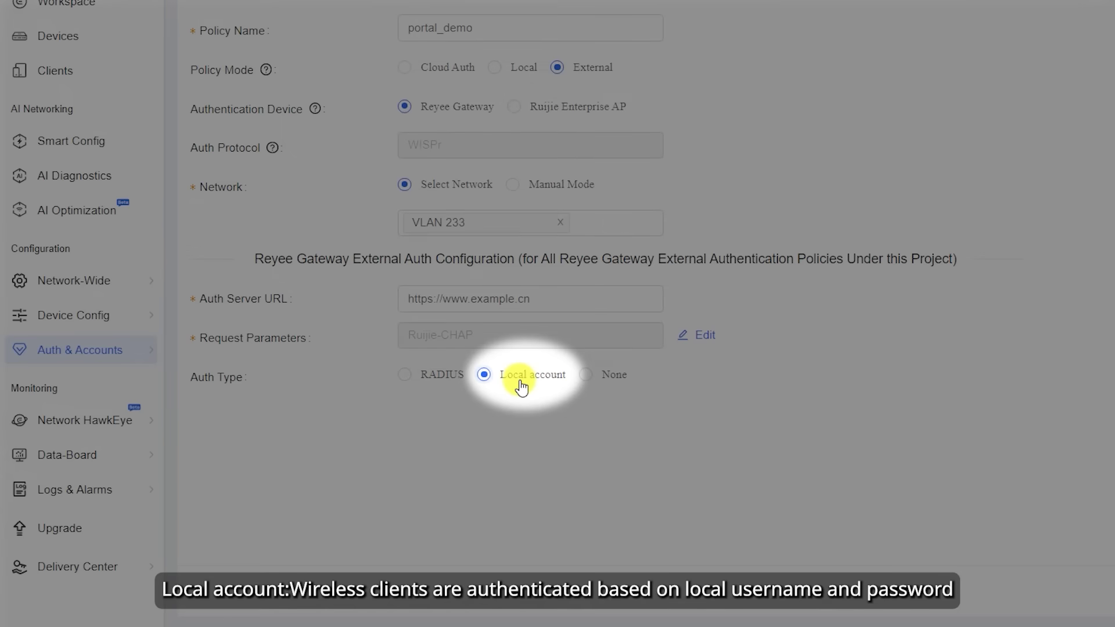
{"action": "left_click", "coordinate": [614, 379]}
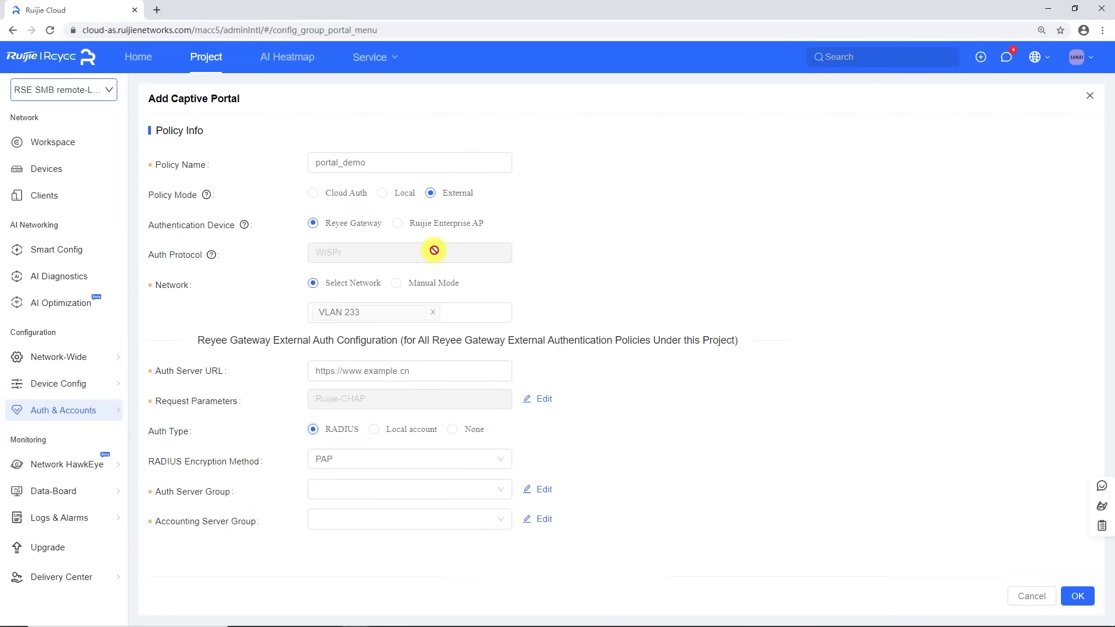
{"action": "left_click", "coordinate": [420, 227]}
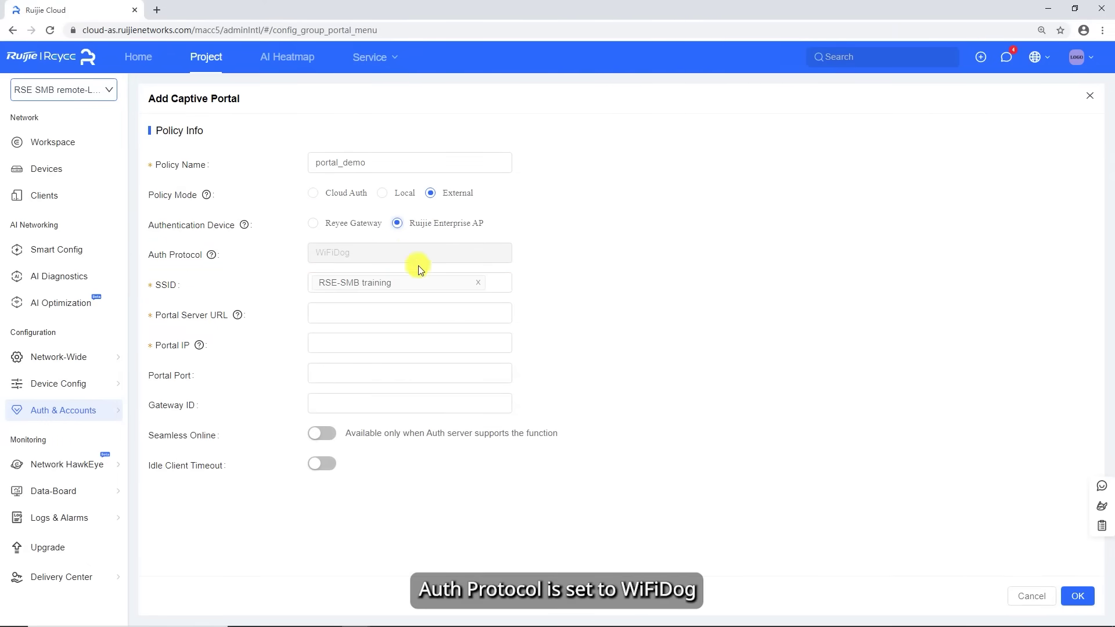
{"action": "left_click", "coordinate": [477, 282]}
{"action": "left_click", "coordinate": [368, 291]}
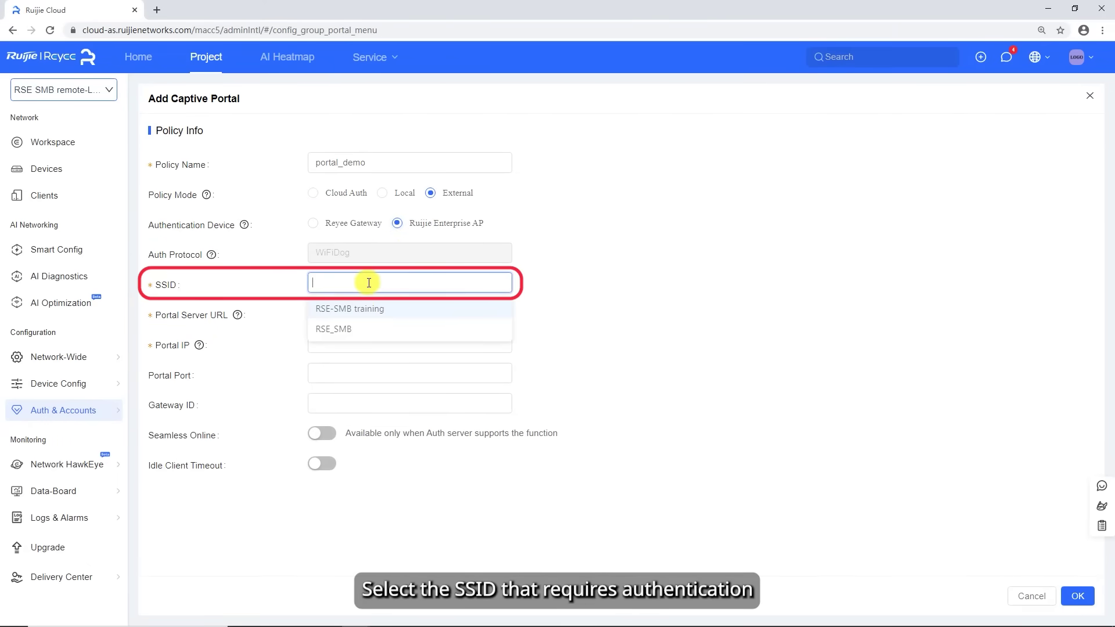
{"action": "left_click", "coordinate": [385, 309]}
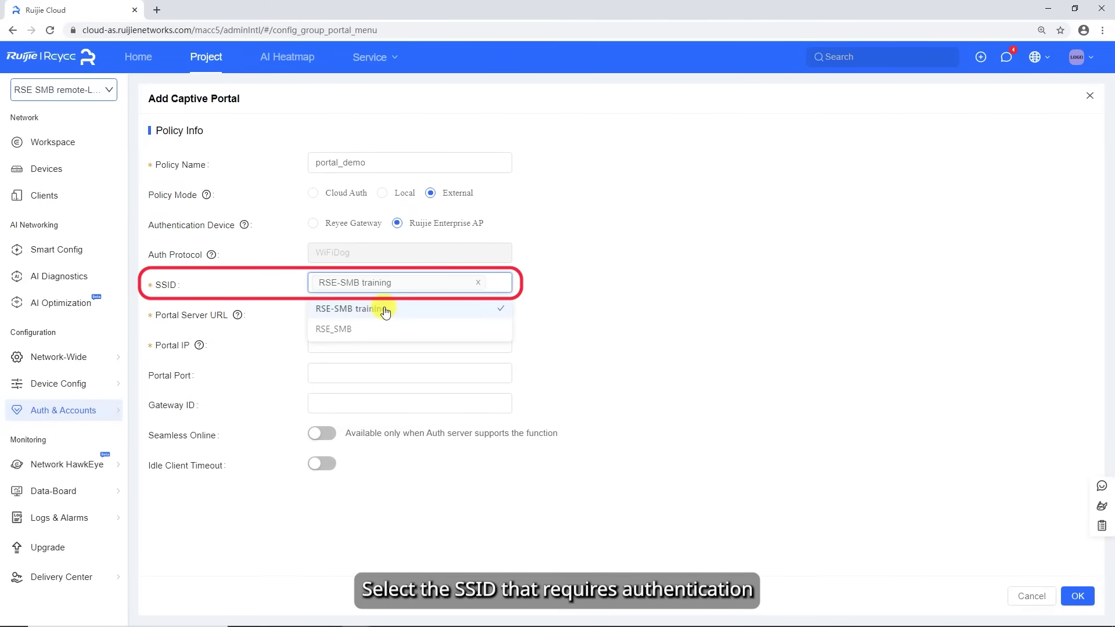
{"action": "left_click", "coordinate": [545, 282]}
{"action": "type", "text": "https://www.example.cn"}
{"action": "left_click", "coordinate": [348, 345]}
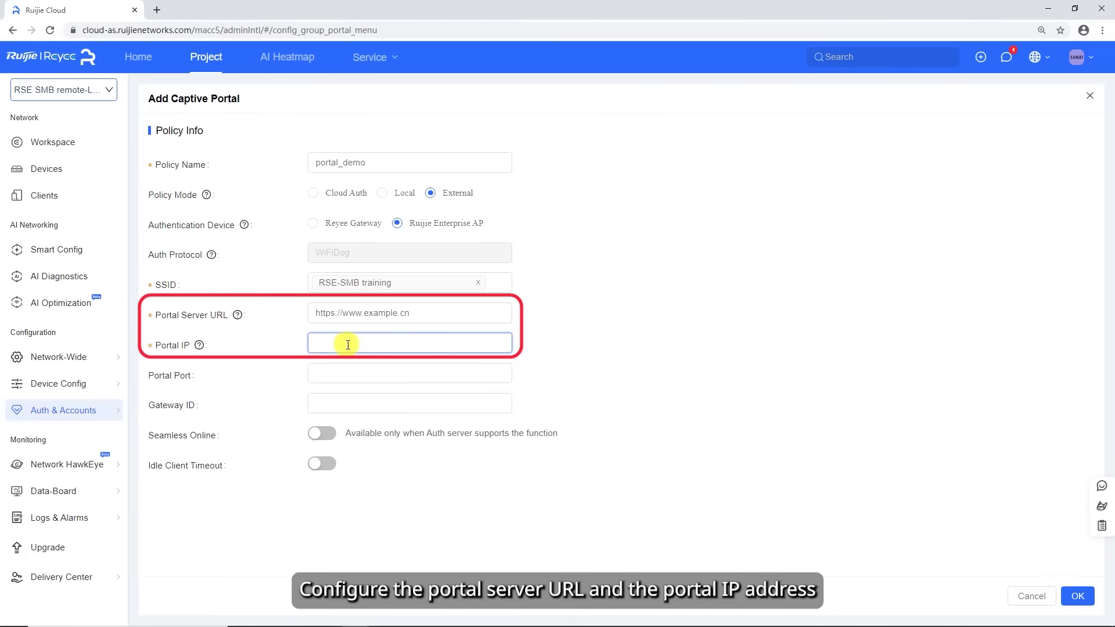
{"action": "type", "text": "132.27.254.1"}
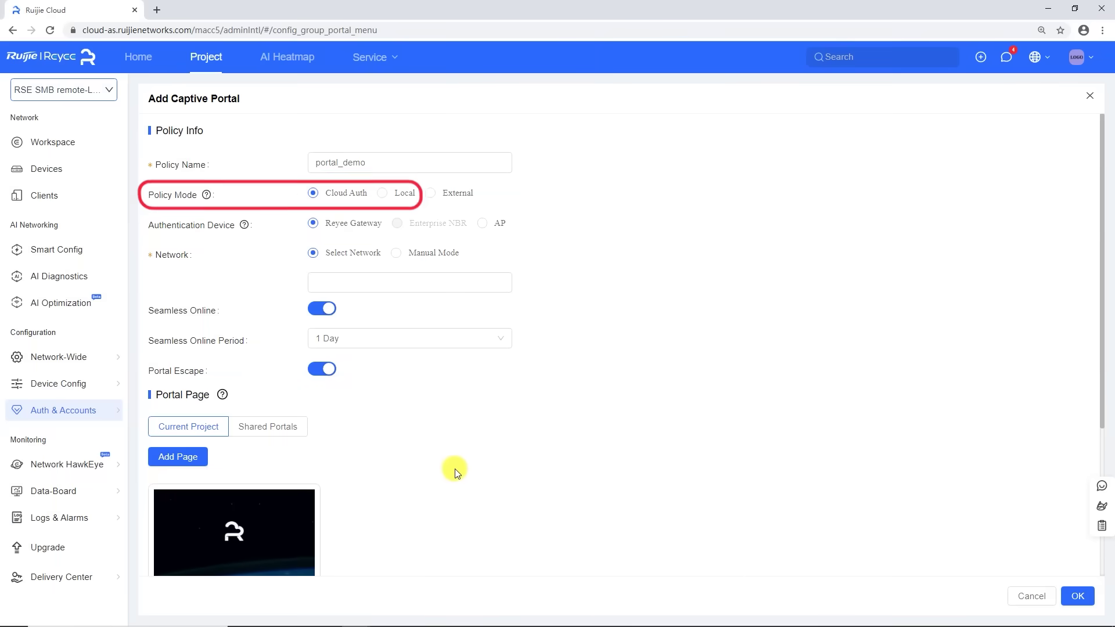
Step: Set the policy mode to Local and choose guest_page as the portal page
{"action": "left_click", "coordinate": [390, 193]}
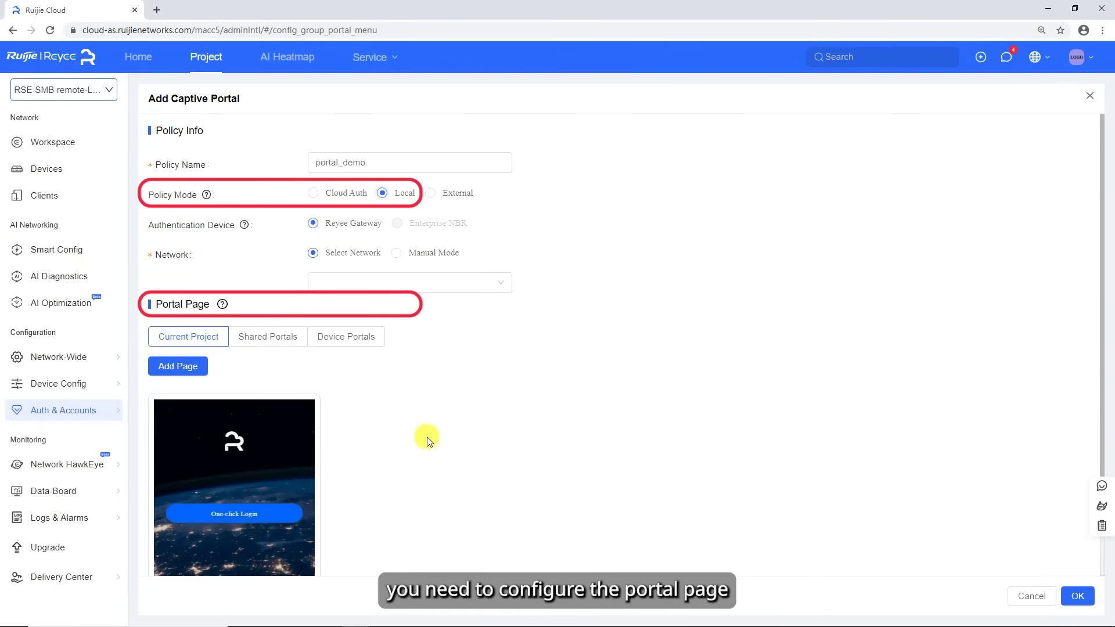
{"action": "scroll", "coordinate": [341, 421], "scroll_direction": "down", "scroll_amount": 2}
{"action": "left_click", "coordinate": [260, 425]}
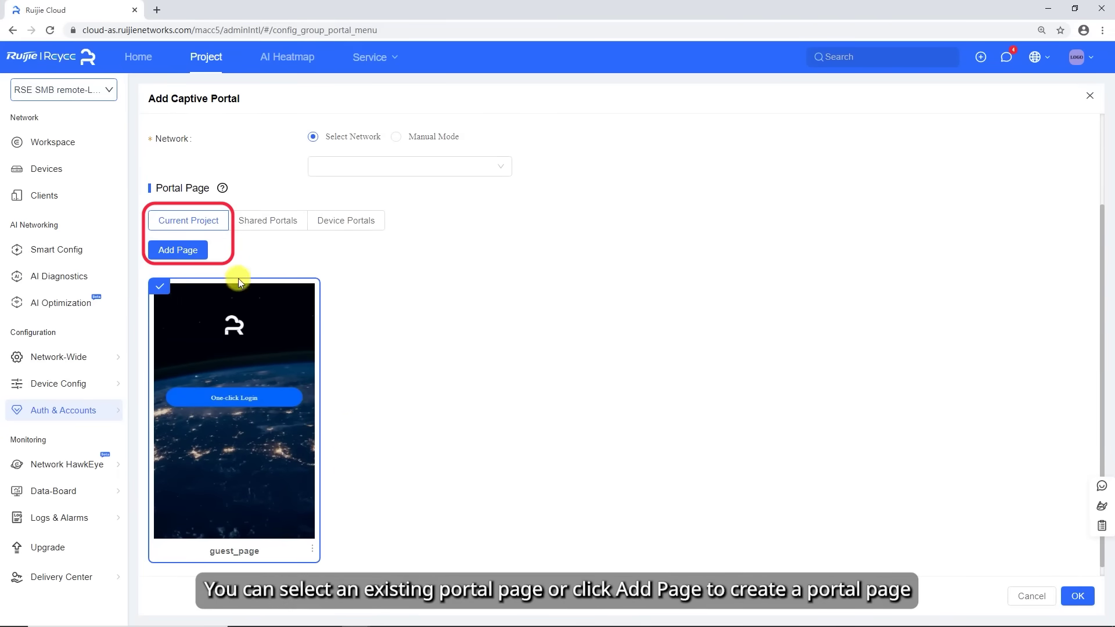
Step: Add a new portal page named staff_page
{"action": "left_click", "coordinate": [181, 251]}
{"action": "left_click", "coordinate": [369, 138]}
{"action": "left_click", "coordinate": [378, 162]}
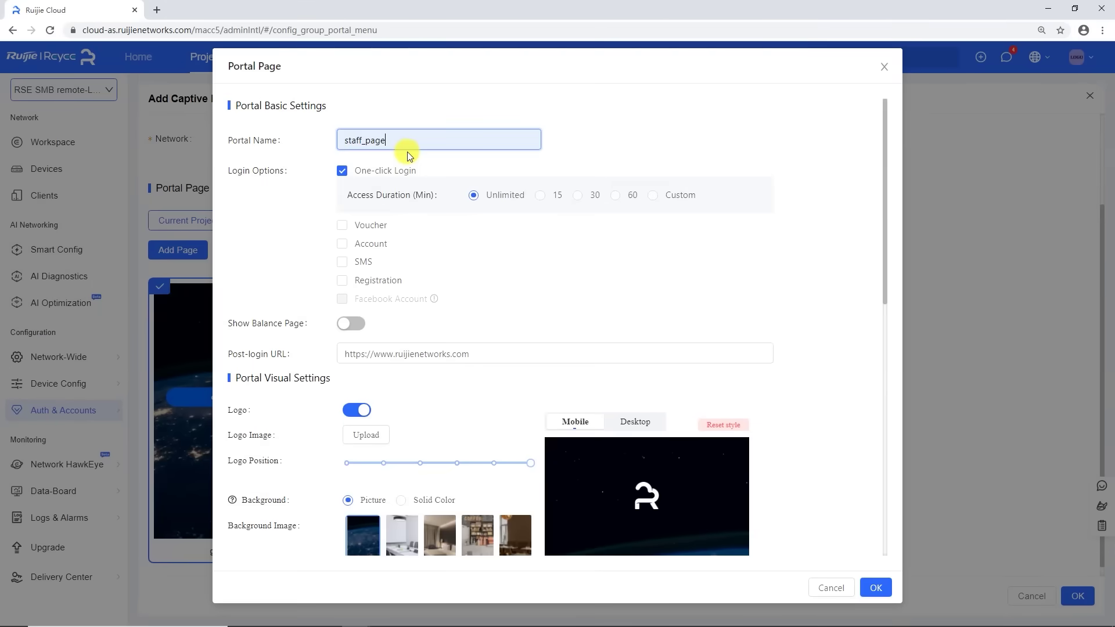
Step: Give staff_page Voucher and Account login instead of One-click Login, check User Management, and save
{"action": "left_click", "coordinate": [342, 170]}
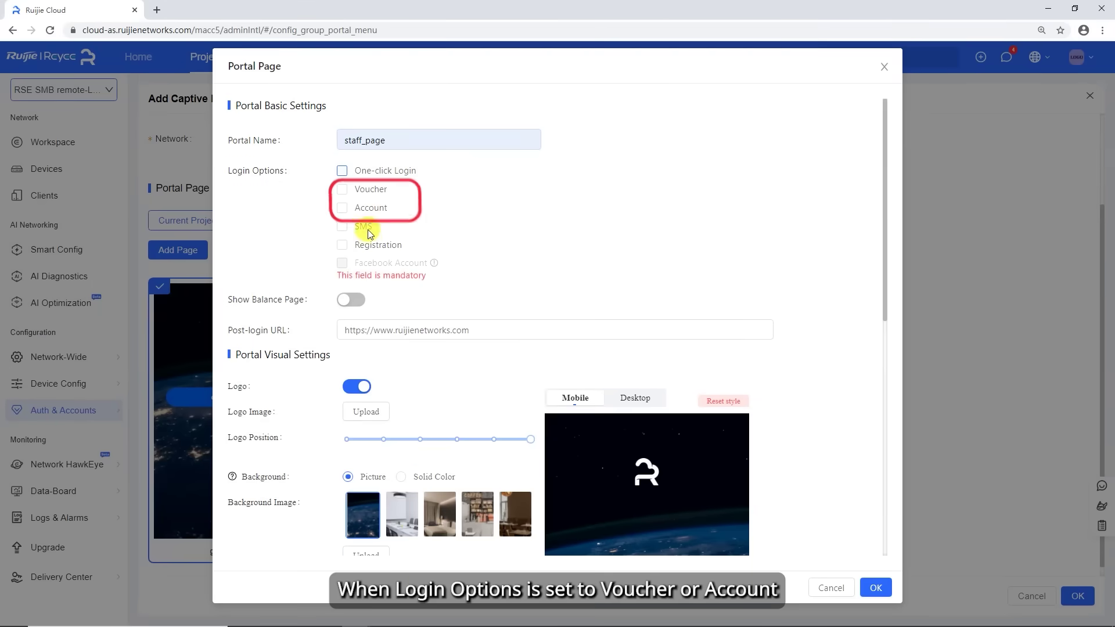
{"action": "left_click", "coordinate": [342, 189]}
{"action": "left_click", "coordinate": [342, 208]}
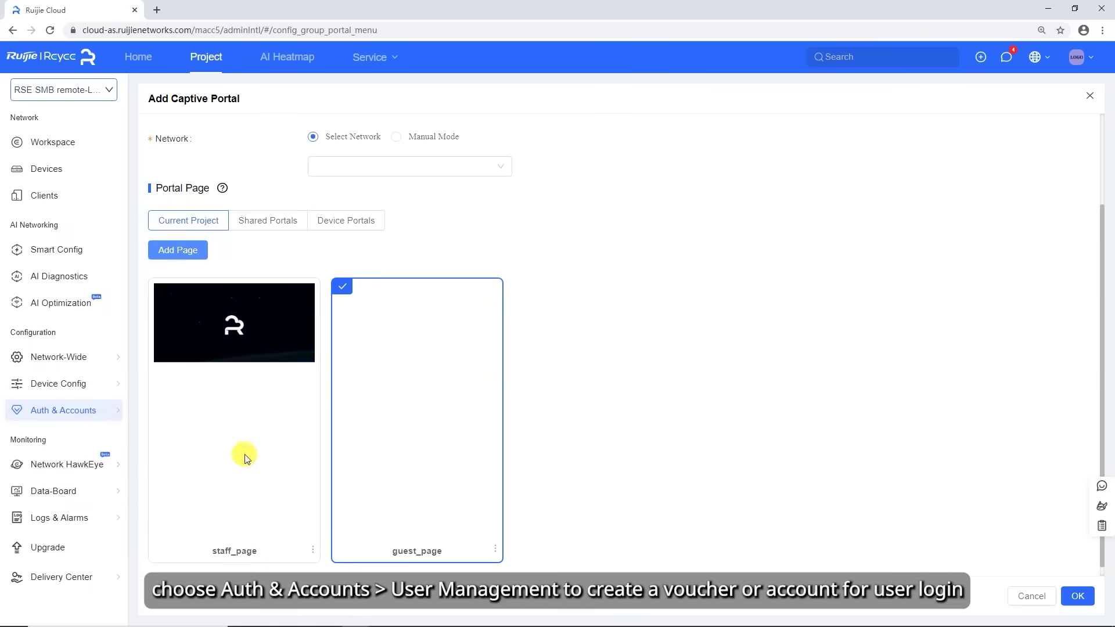
{"action": "mouse_move", "coordinate": [87, 414]}
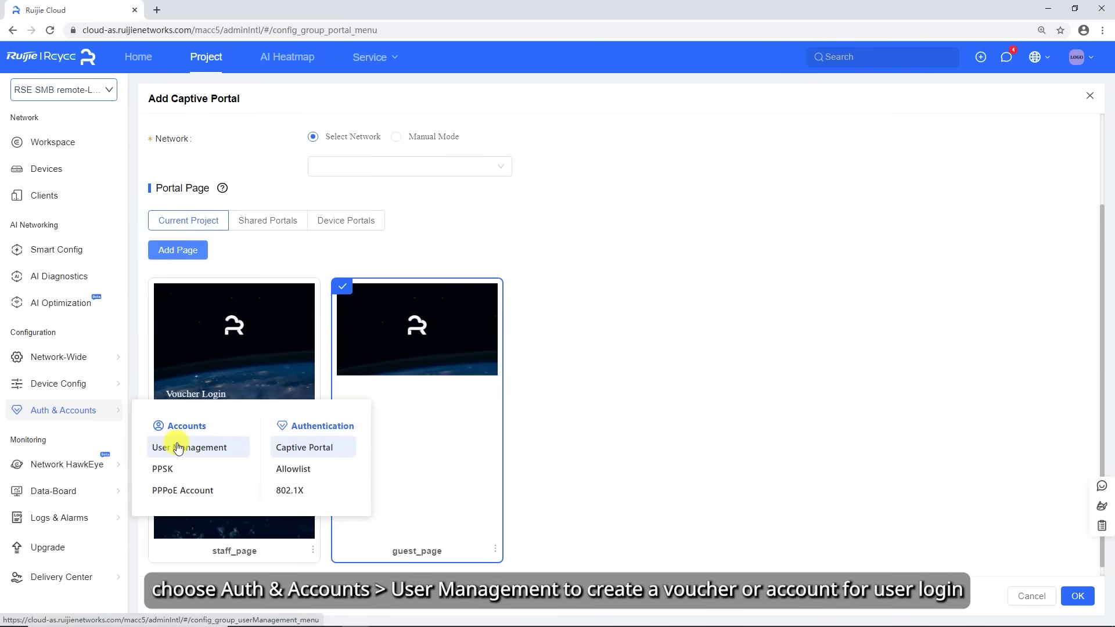
{"action": "left_click", "coordinate": [178, 449]}
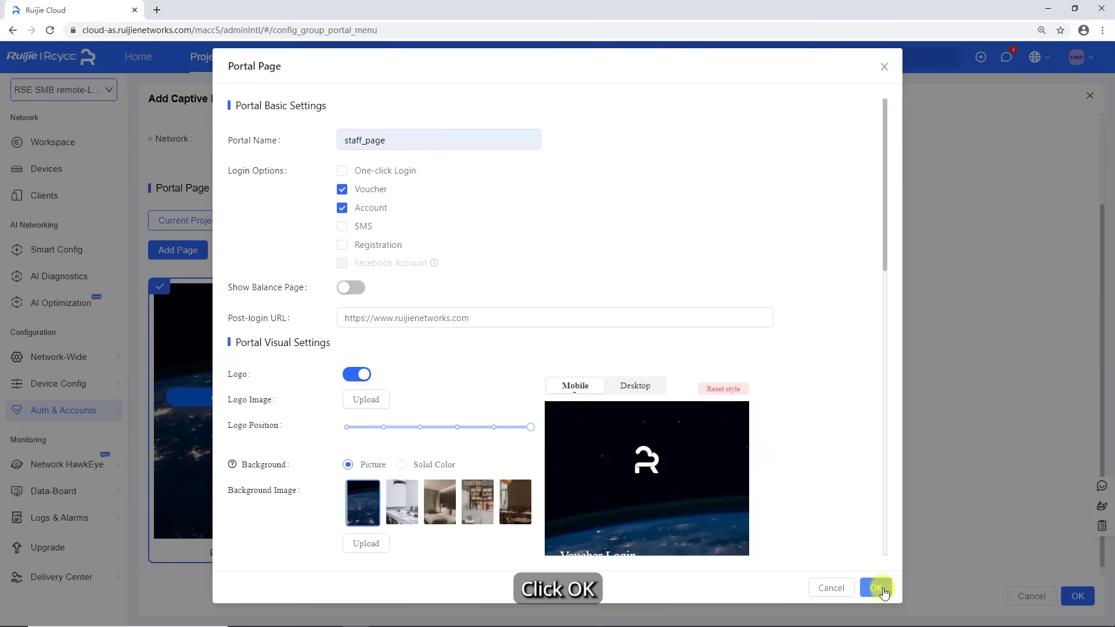
{"action": "left_click", "coordinate": [875, 587]}
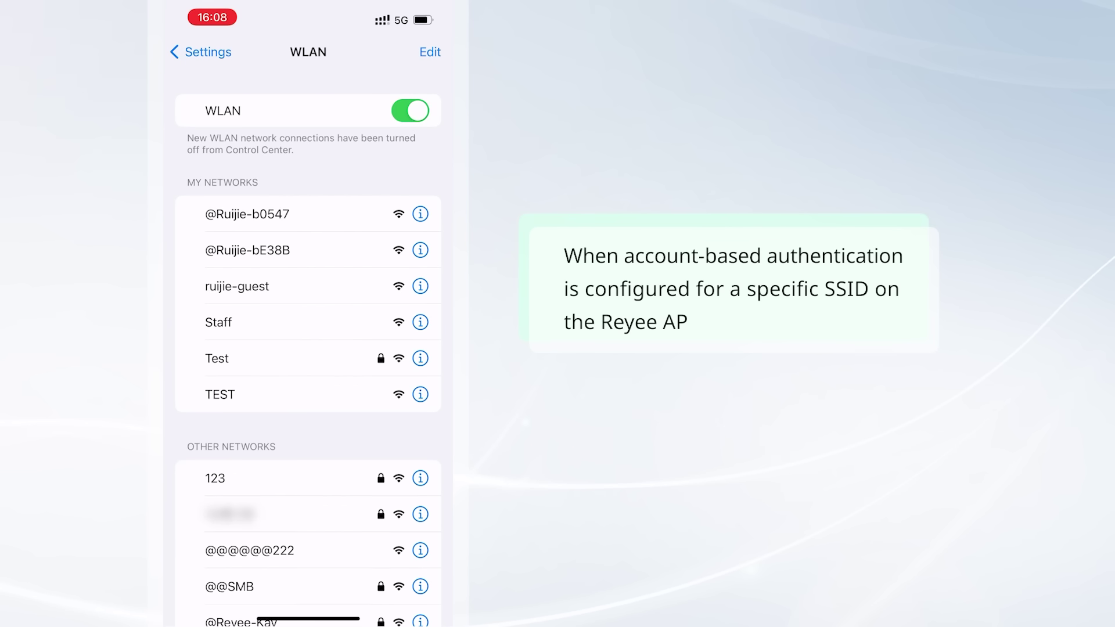
Step: Join the Staff Wi-Fi and enter a staff account username and password on the portal login page
{"action": "left_click", "coordinate": [218, 323]}
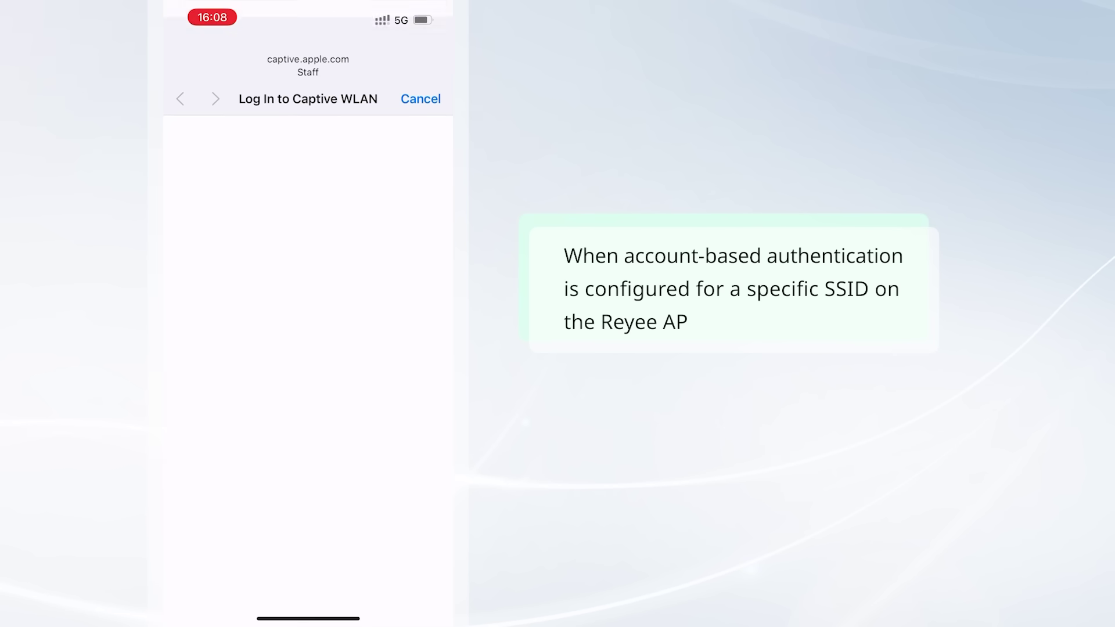
{"action": "left_click", "coordinate": [308, 311]}
{"action": "type", "text": "staff1"}
{"action": "left_click", "coordinate": [308, 311]}
{"action": "type", "text": "•••••"}
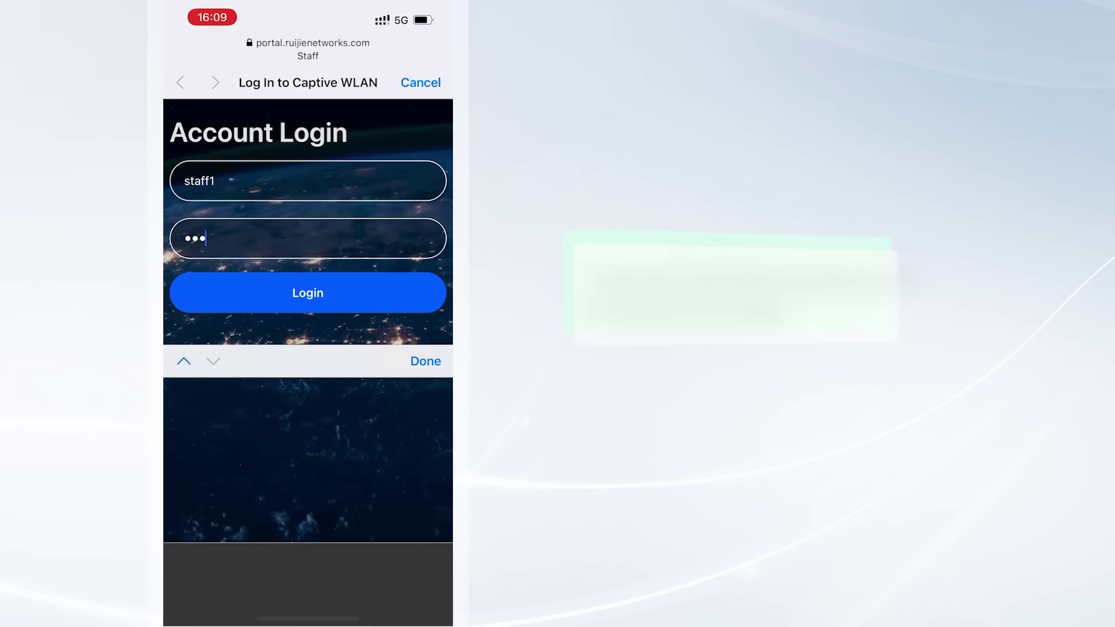
{"action": "type", "text": "••••••"}
{"action": "key", "text": "Return"}
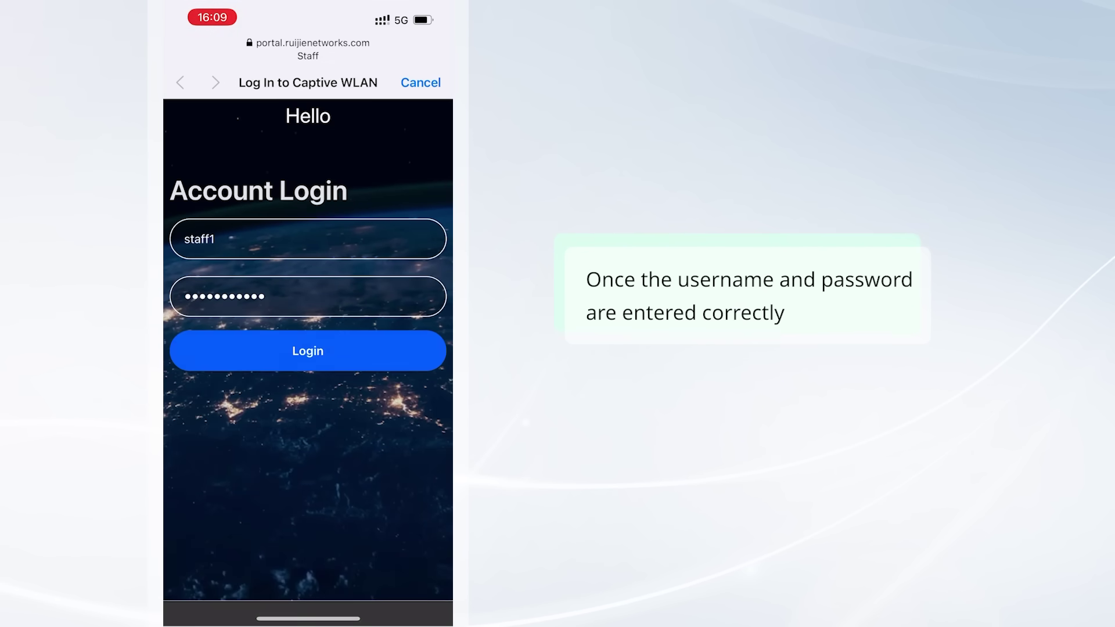